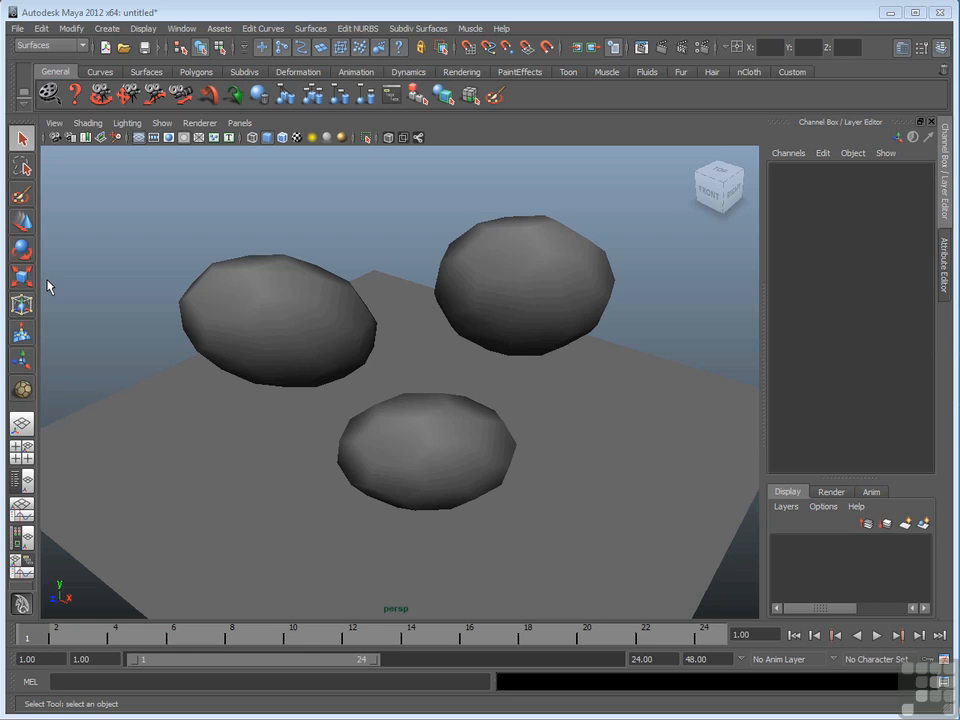
Step: Place the front solid at the world origin by setting its Translate X, Y and Z to 0
{"action": "left_click", "coordinate": [436, 455]}
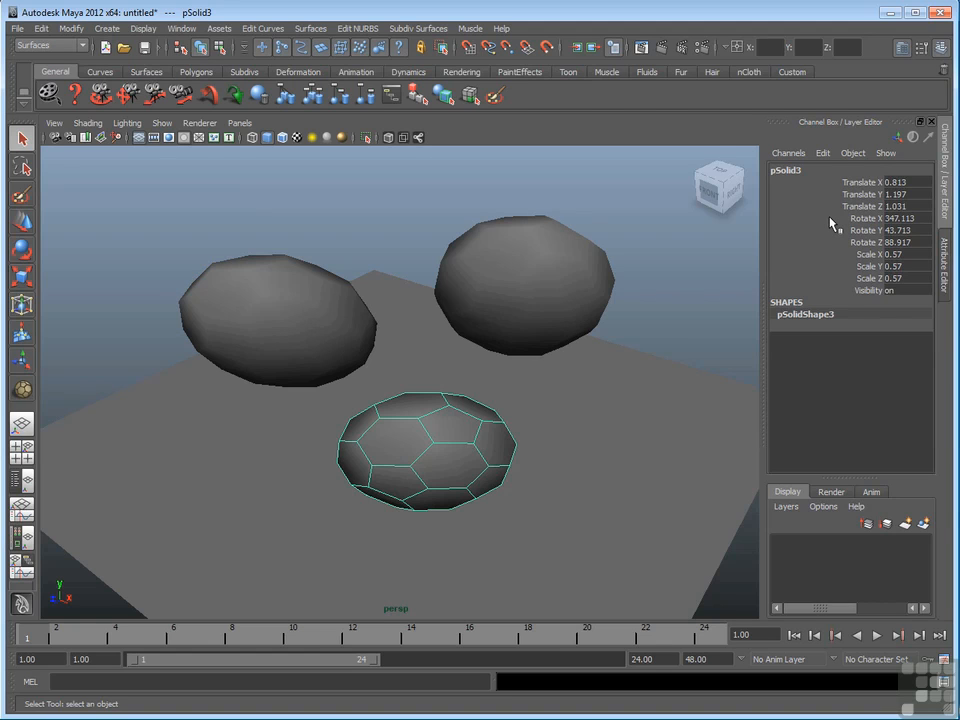
{"action": "double_click", "coordinate": [912, 184]}
{"action": "key", "text": "BackSpace"}
{"action": "type", "text": "0"}
{"action": "key", "text": "Return"}
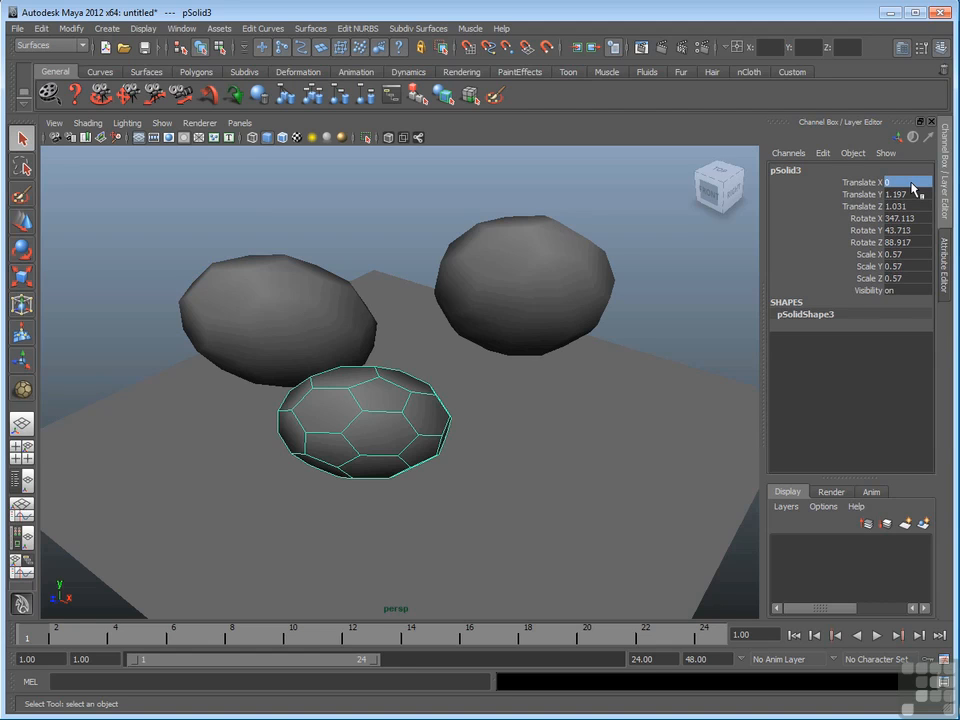
{"action": "left_click", "coordinate": [908, 195]}
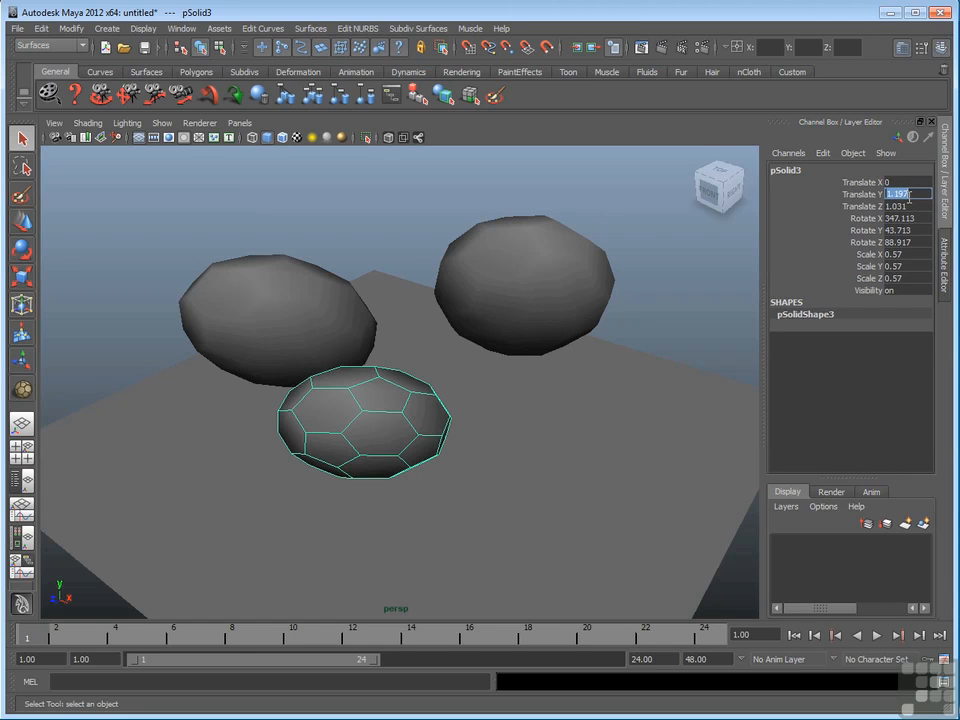
{"action": "key", "text": "BackSpace"}
{"action": "type", "text": "0"}
{"action": "key", "text": "Return"}
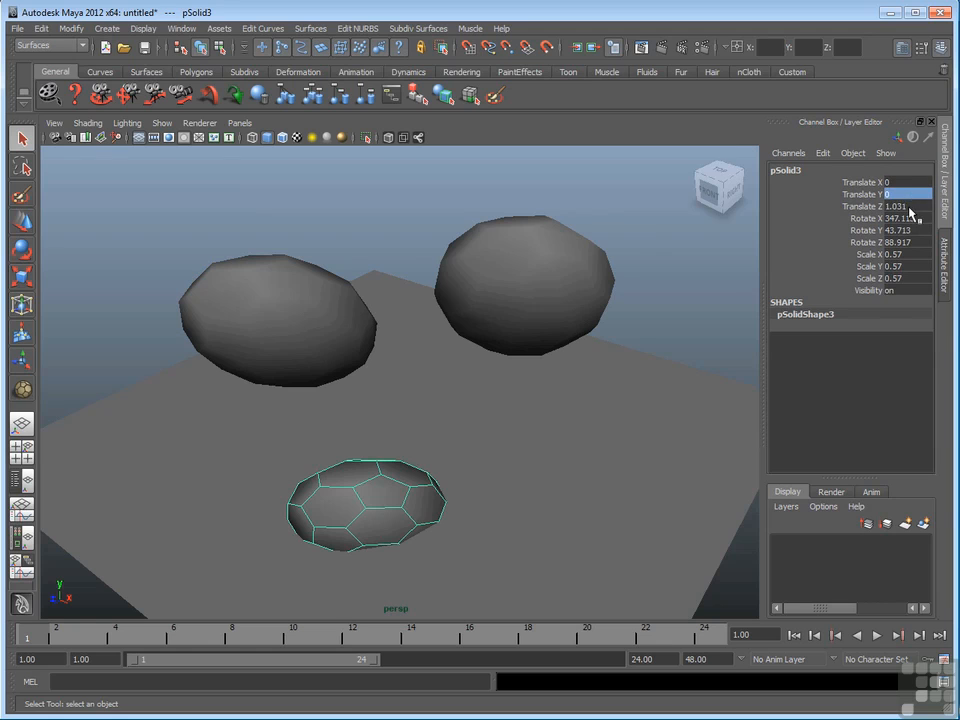
{"action": "left_click", "coordinate": [908, 206]}
{"action": "key", "text": "BackSpace"}
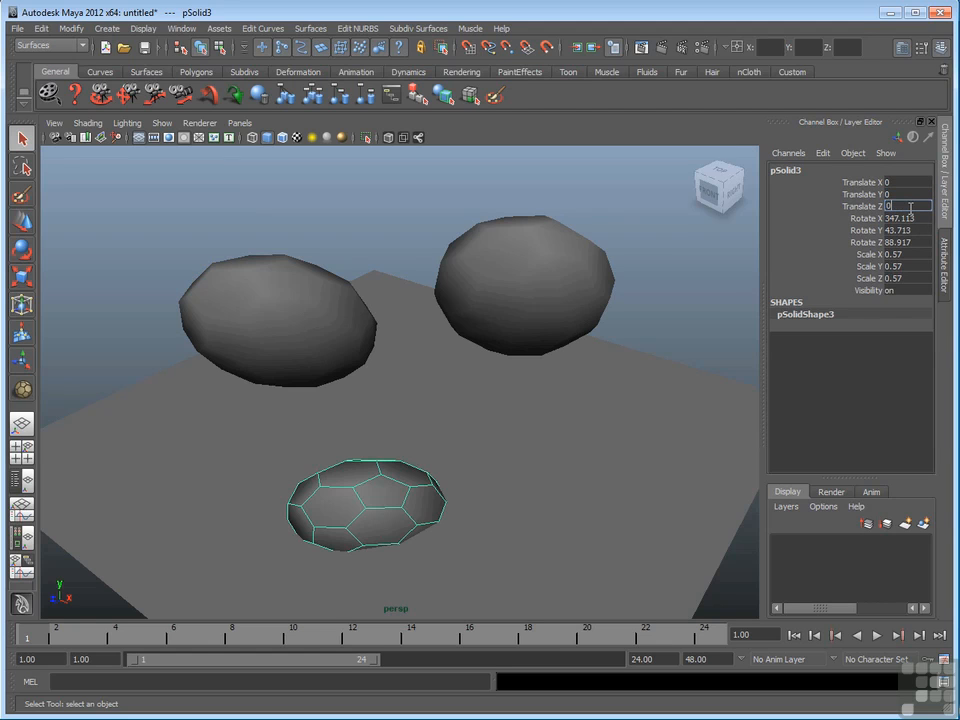
{"action": "type", "text": "0"}
{"action": "key", "text": "Return"}
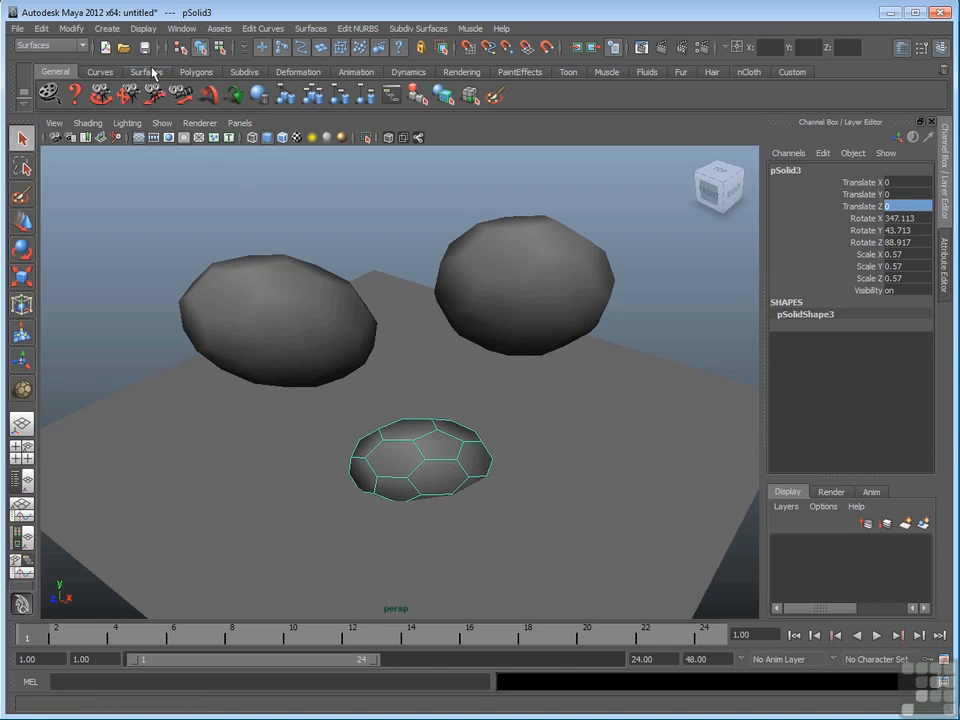
Step: Show the viewport grid and set the centred solid's Scale X, Y and Z to 2
{"action": "left_click", "coordinate": [145, 30]}
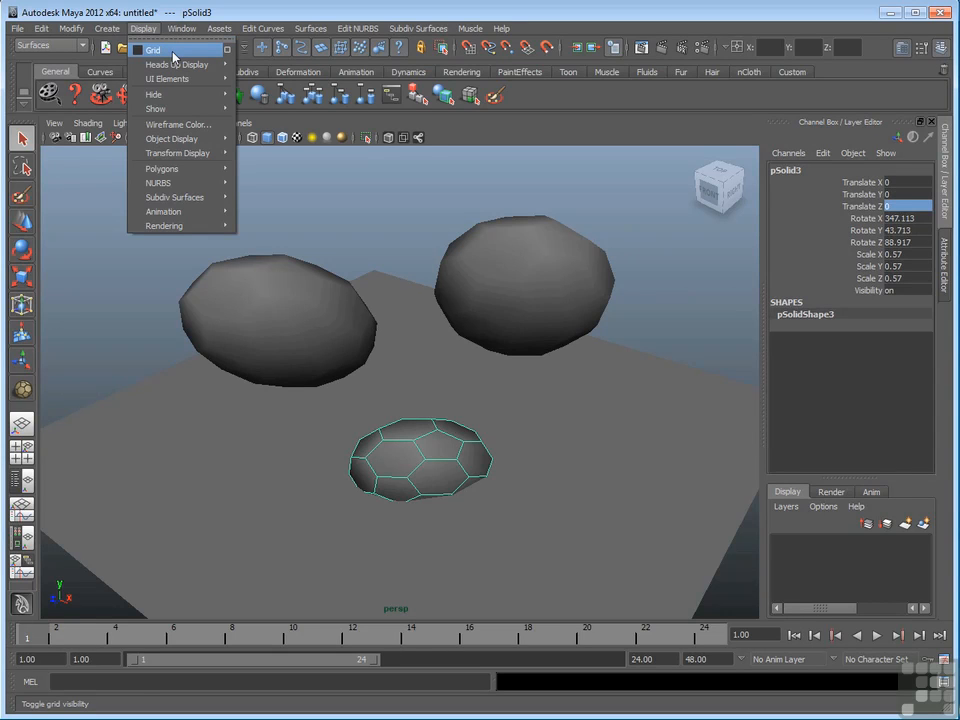
{"action": "left_click", "coordinate": [174, 53]}
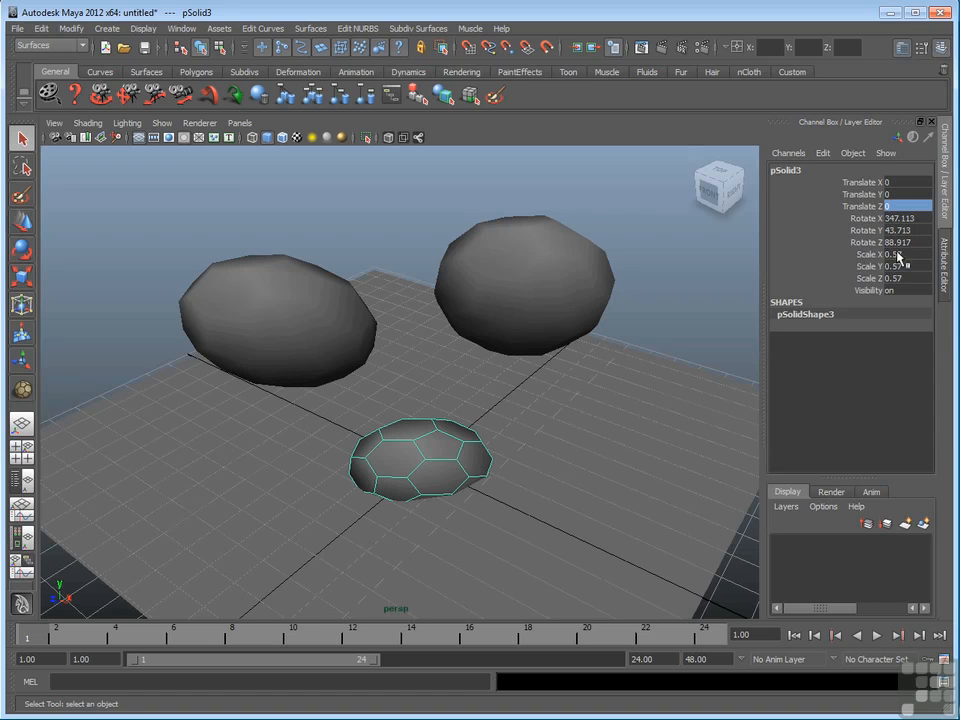
{"action": "left_click_drag", "start_coordinate": [907, 257], "coordinate": [908, 278]}
{"action": "key", "text": "BackSpace"}
{"action": "type", "text": "2"}
{"action": "key", "text": "Return"}
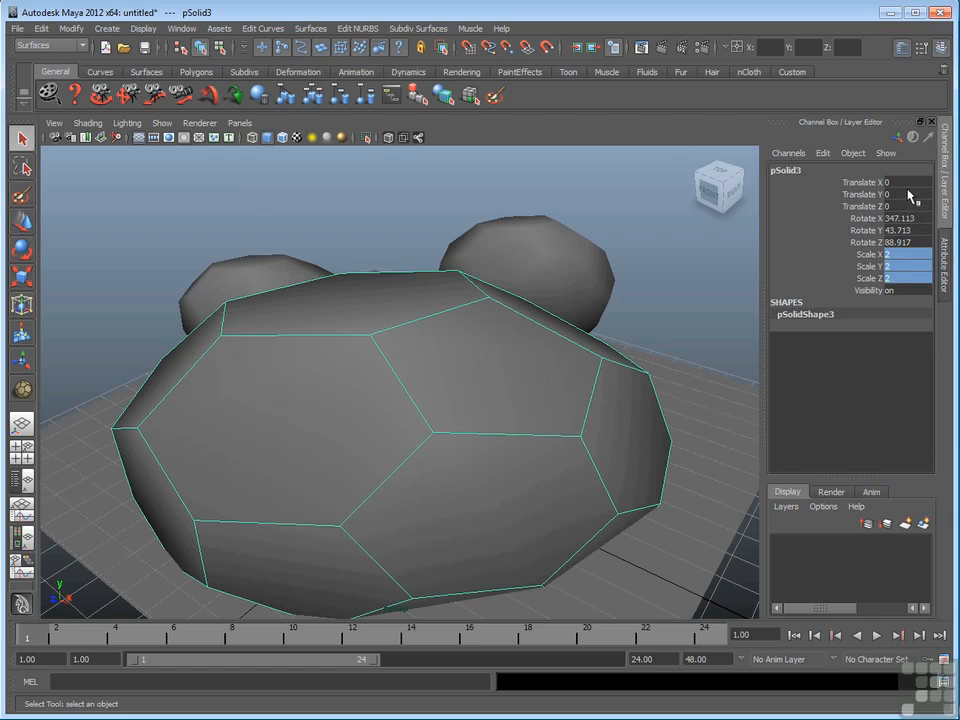
Step: Enter 2 once more for the centred solid's Scale X, Y and Z
{"action": "left_click", "coordinate": [905, 182]}
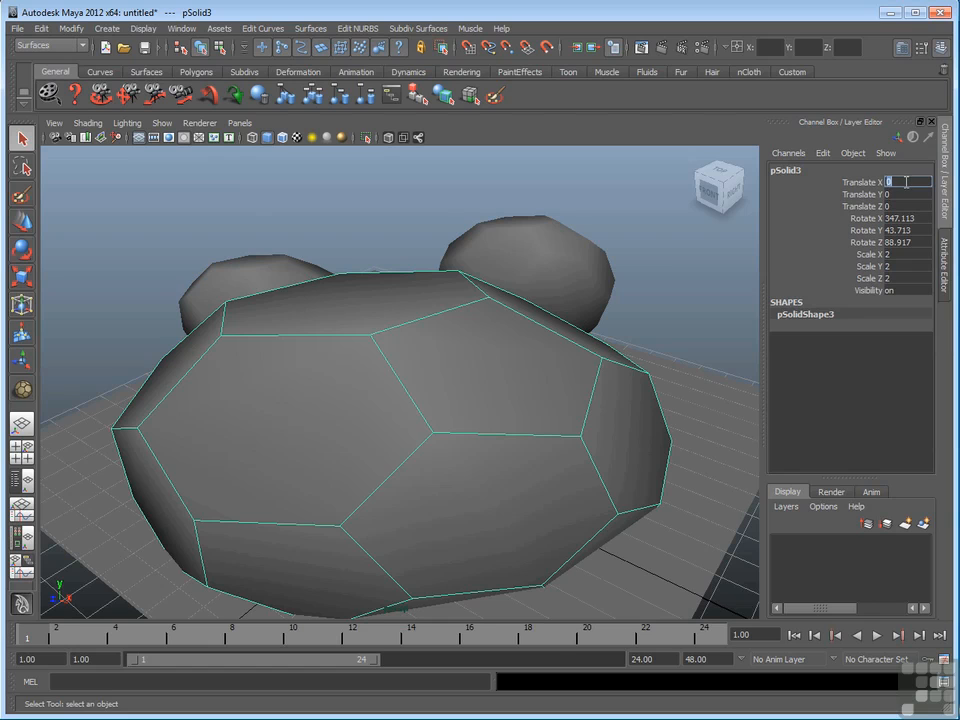
{"action": "left_click", "coordinate": [906, 255]}
{"action": "left_click_drag", "start_coordinate": [905, 256], "coordinate": [910, 270]}
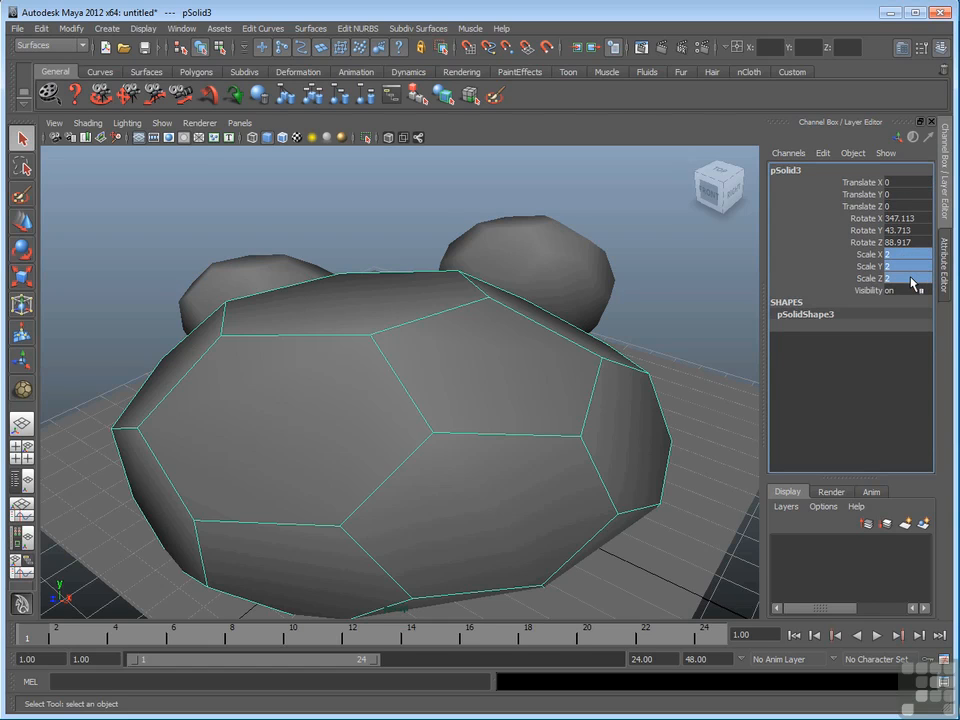
{"action": "left_click", "coordinate": [911, 279]}
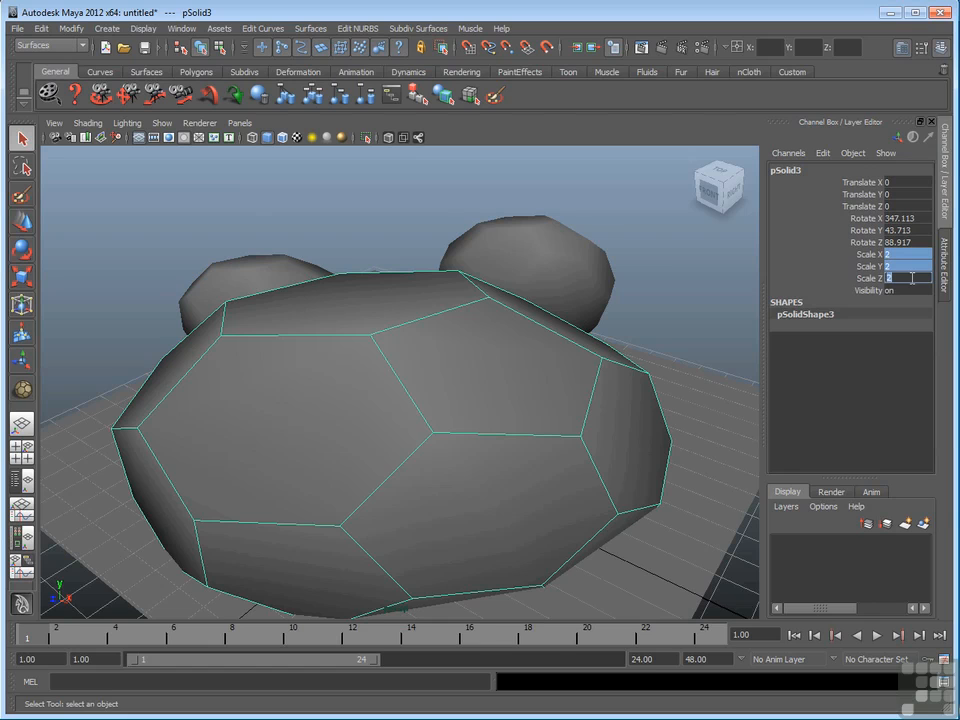
{"action": "key", "text": "BackSpace"}
{"action": "type", "text": "2"}
{"action": "key", "text": "Return"}
Step: Set the centred solid's Scale Y to 1.5 and its Scale X to 0.2
{"action": "double_click", "coordinate": [898, 266]}
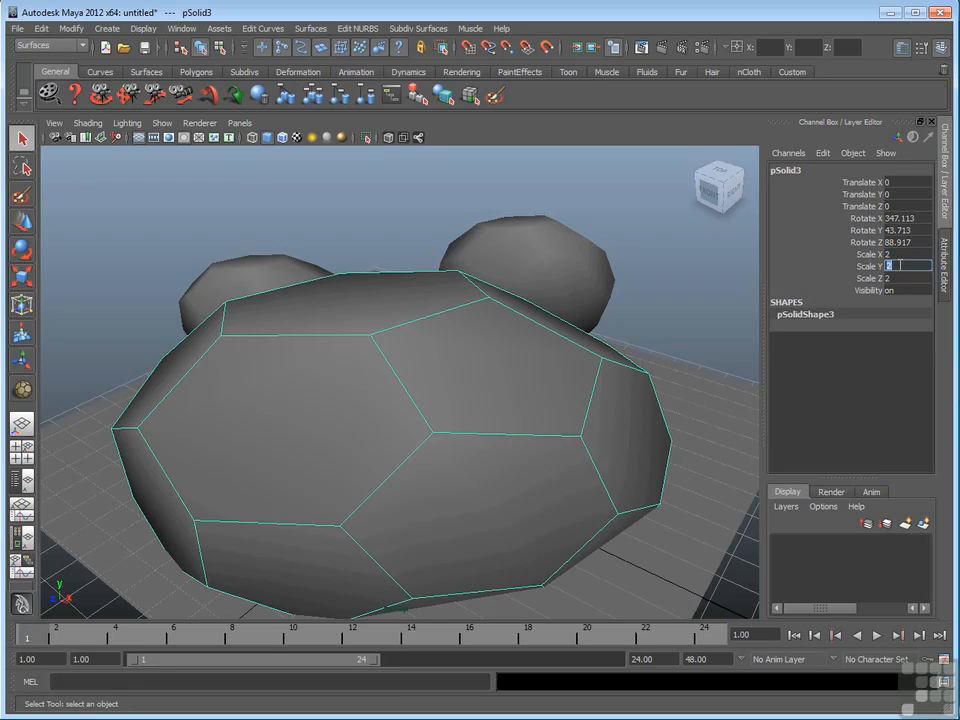
{"action": "type", "text": "1.5"}
{"action": "key", "text": "Return"}
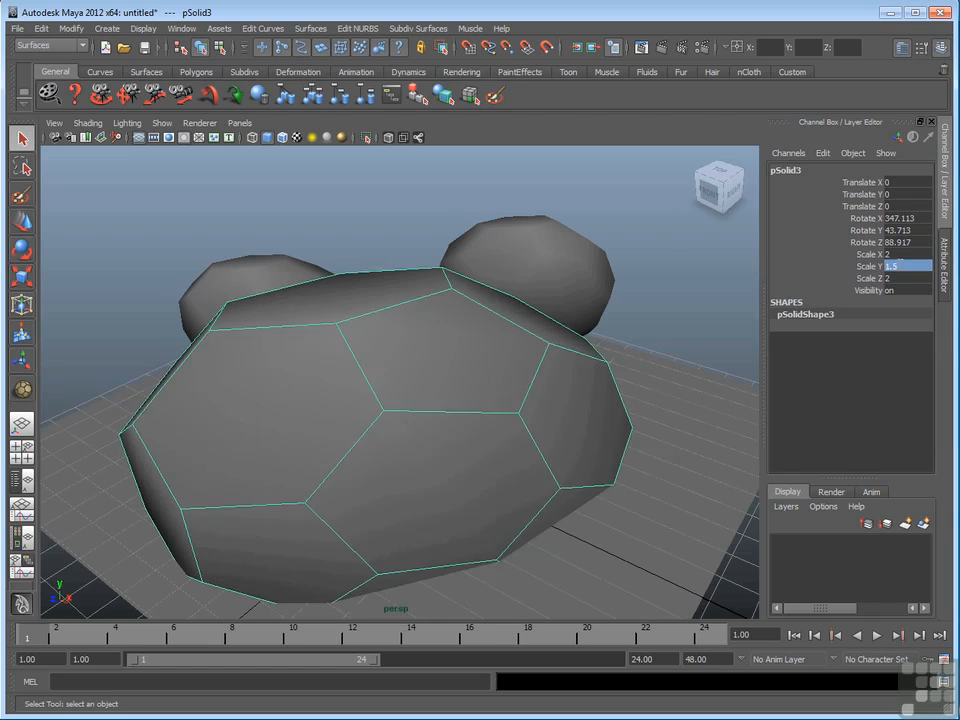
{"action": "double_click", "coordinate": [897, 254]}
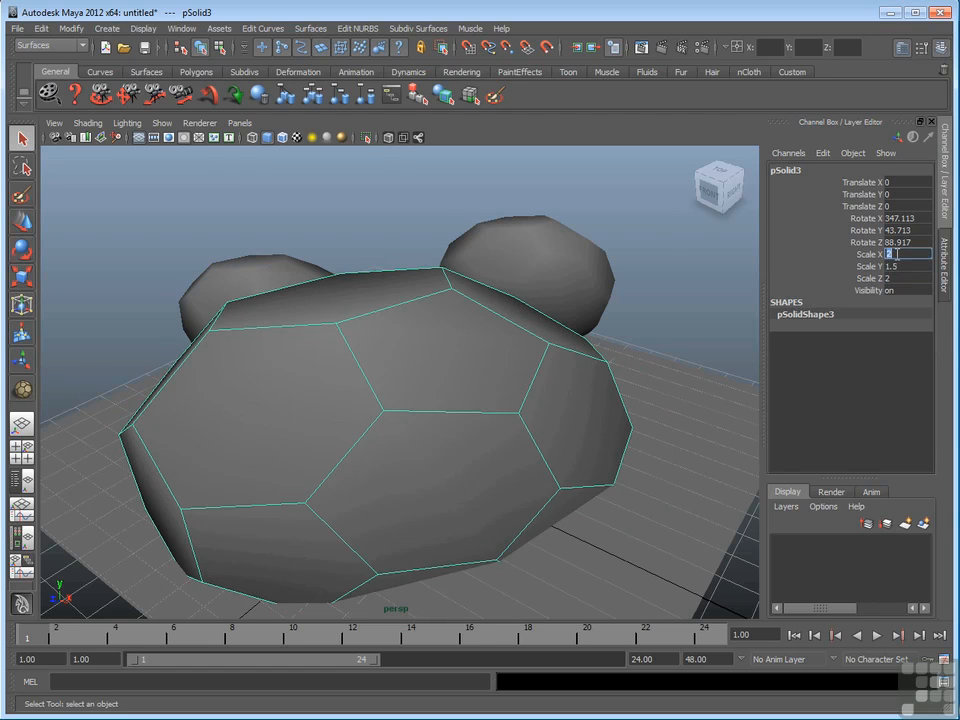
{"action": "type", "text": ".2"}
{"action": "key", "text": "Return"}
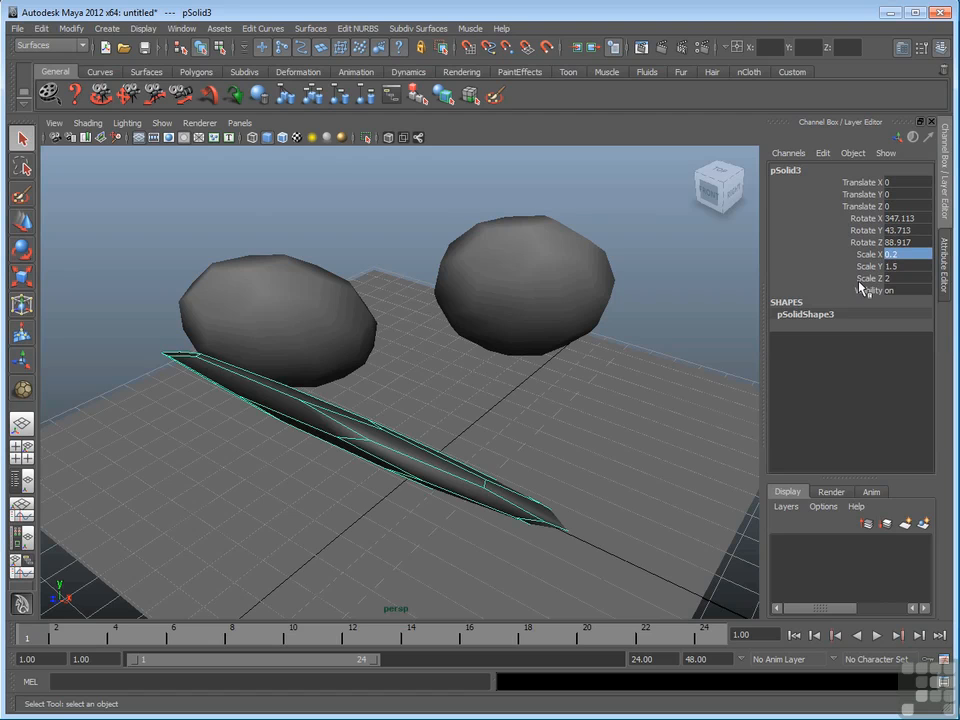
Step: Select all three solids together to inspect their channel values, and clear the selection
{"action": "left_click", "coordinate": [343, 339]}
{"action": "left_click", "coordinate": [531, 293]}
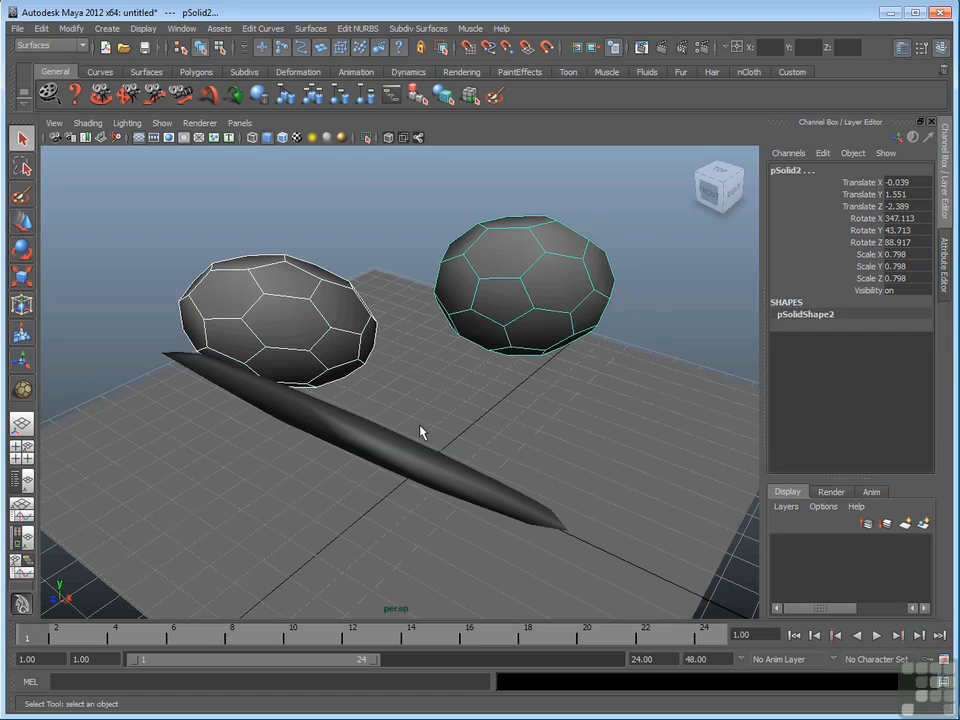
{"action": "left_click", "coordinate": [403, 452]}
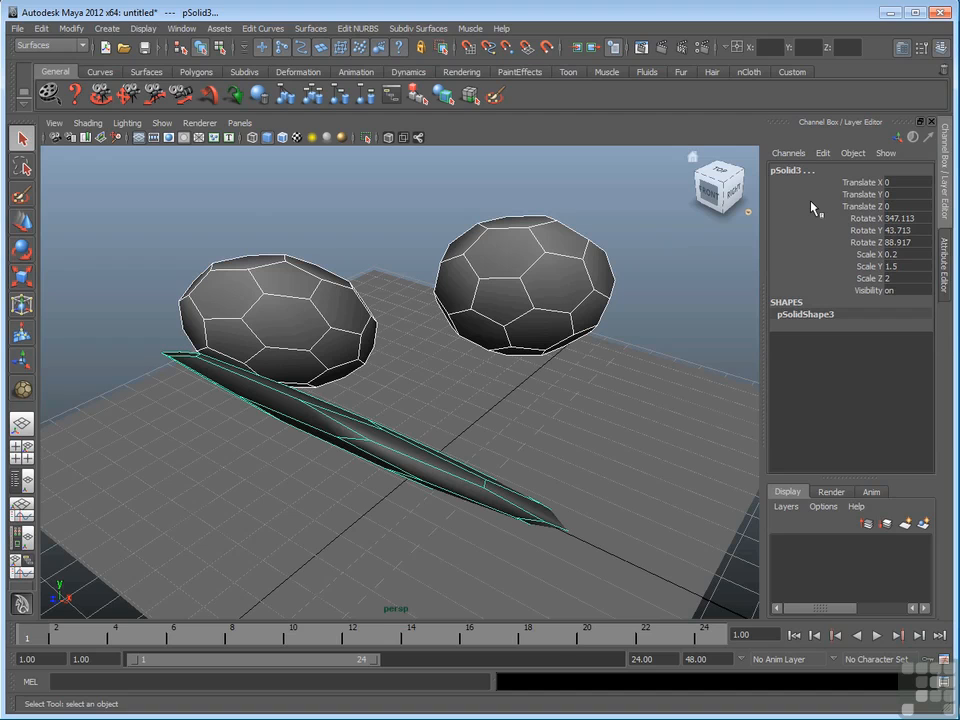
{"action": "left_click", "coordinate": [658, 285]}
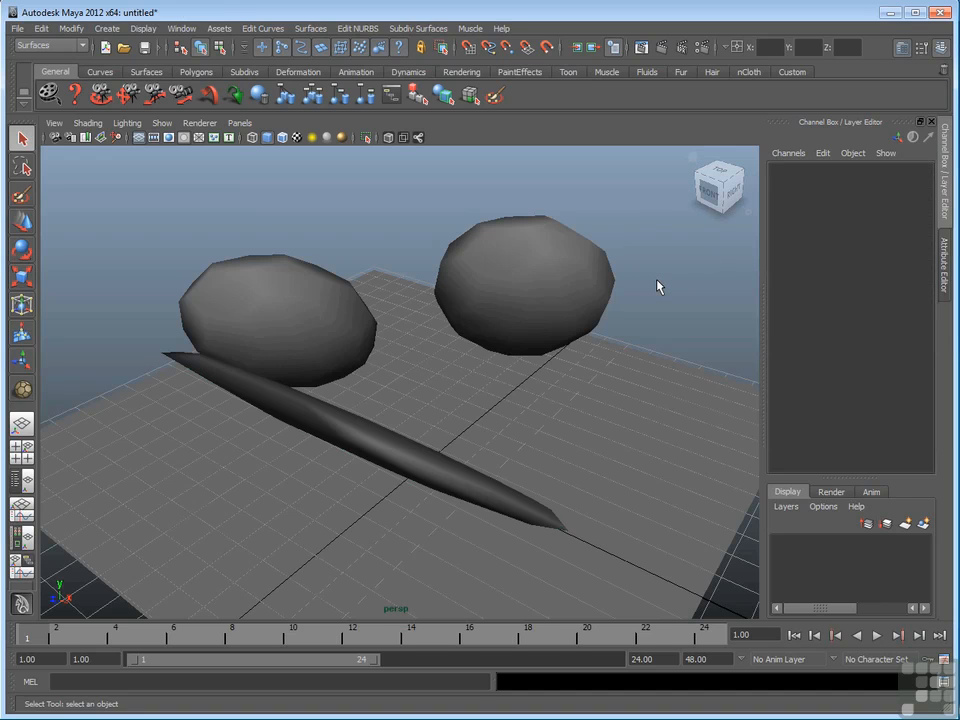
Step: Interactively shift the rear-right solid's Translate X to about 0.54, and slide Translate X and Y together to about 0.04 and 1.05
{"action": "left_click", "coordinate": [477, 329]}
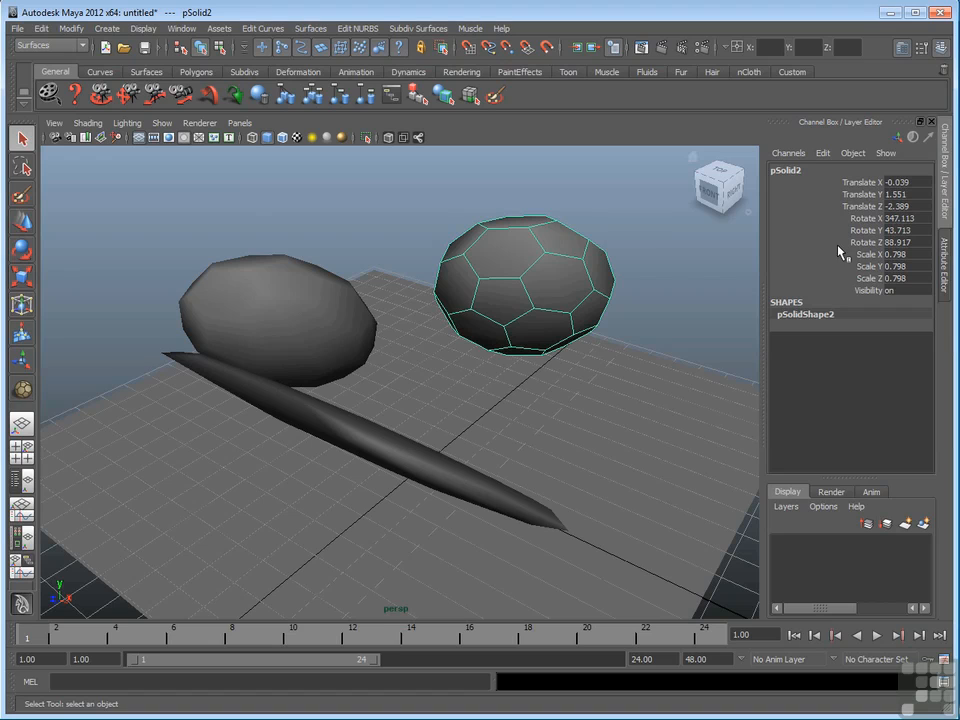
{"action": "left_click", "coordinate": [860, 183]}
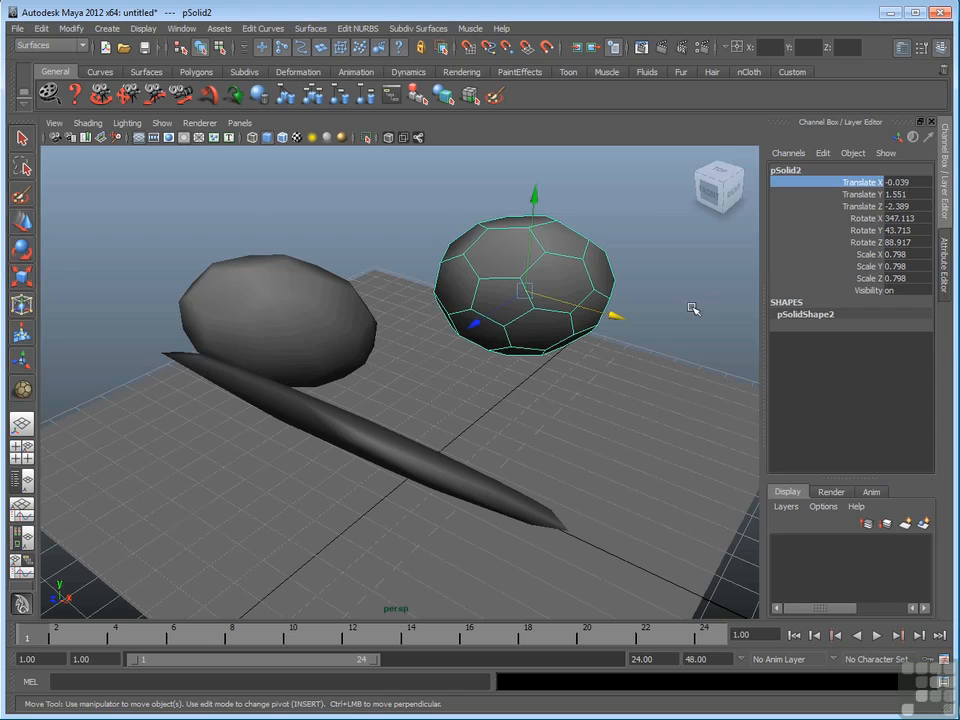
{"action": "middle_click_drag", "start_coordinate": [692, 309], "coordinate": [718, 381]}
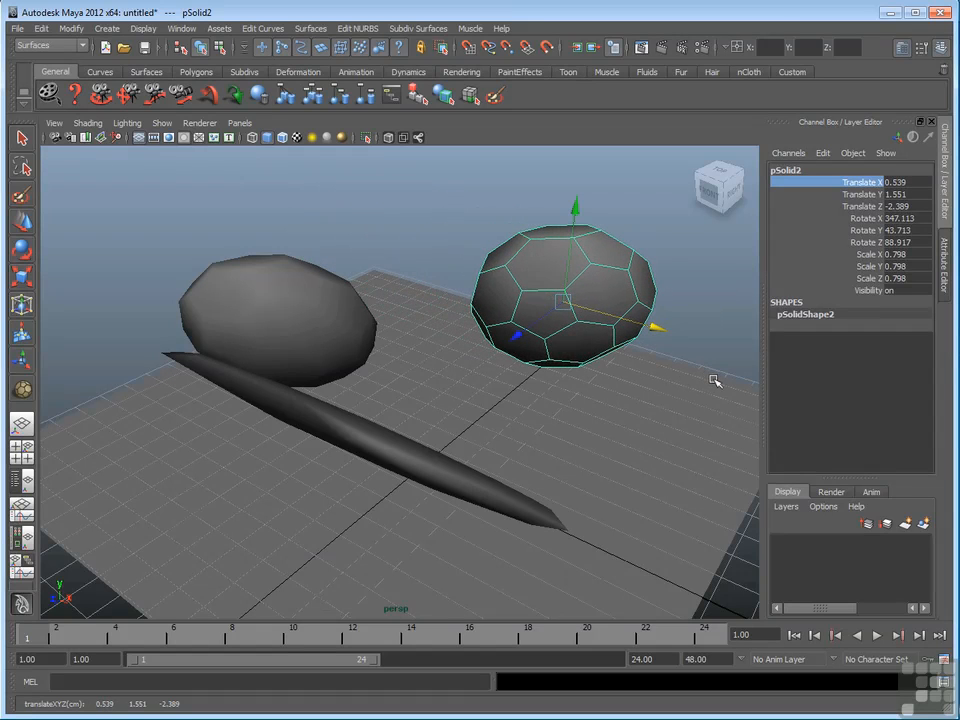
{"action": "left_click", "coordinate": [828, 198], "text": "shift"}
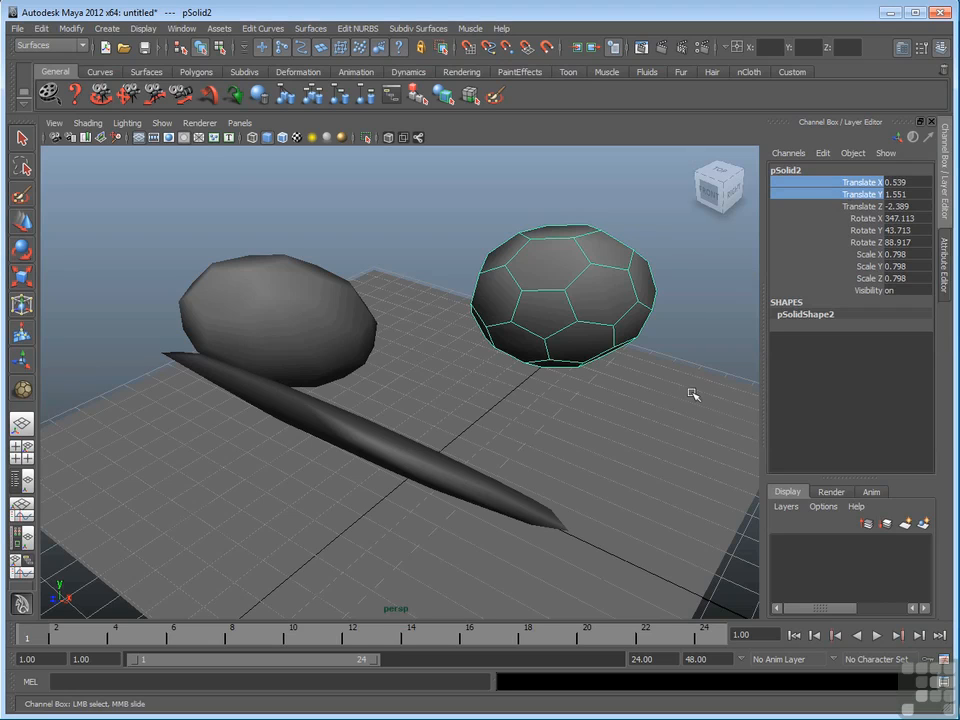
{"action": "mouse_move", "coordinate": [709, 344]}
{"action": "middle_mouse_down"}
{"action": "mouse_move", "coordinate": [669, 349]}
{"action": "mouse_move", "coordinate": [709, 341]}
{"action": "mouse_move", "coordinate": [670, 346]}
{"action": "mouse_move", "coordinate": [708, 341]}
{"action": "mouse_move", "coordinate": [677, 336]}
{"action": "mouse_move", "coordinate": [705, 338]}
{"action": "middle_mouse_up"}
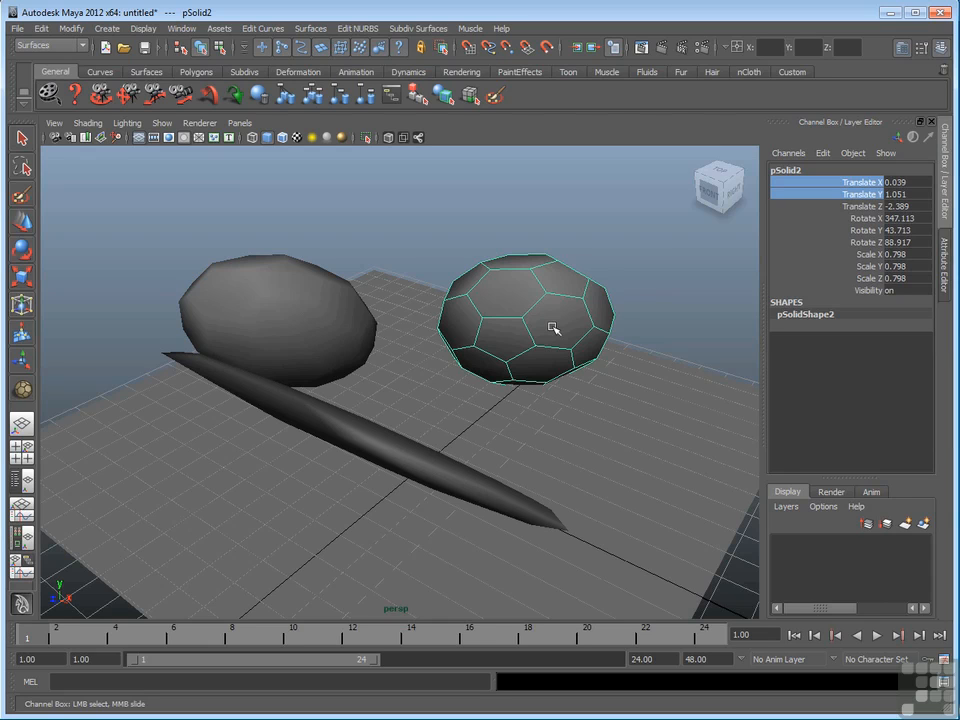
Step: Interactively scale the rear-right solid along Y only, to a Scale Y of about 0.9
{"action": "left_click", "coordinate": [843, 268]}
{"action": "key", "text": "r"}
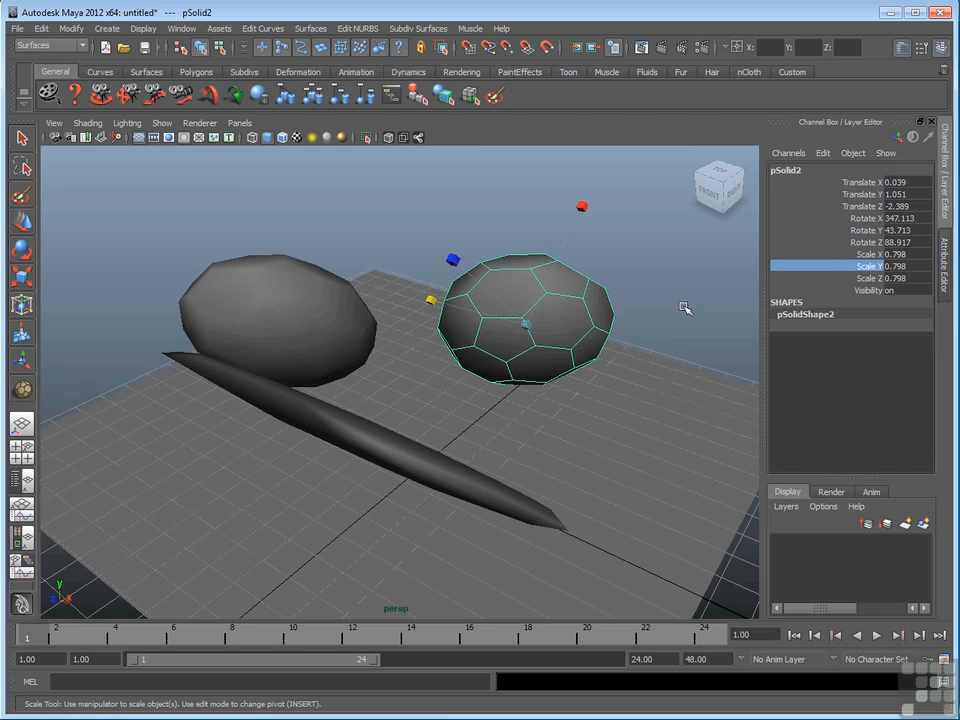
{"action": "middle_click_drag", "start_coordinate": [692, 311], "coordinate": [643, 357]}
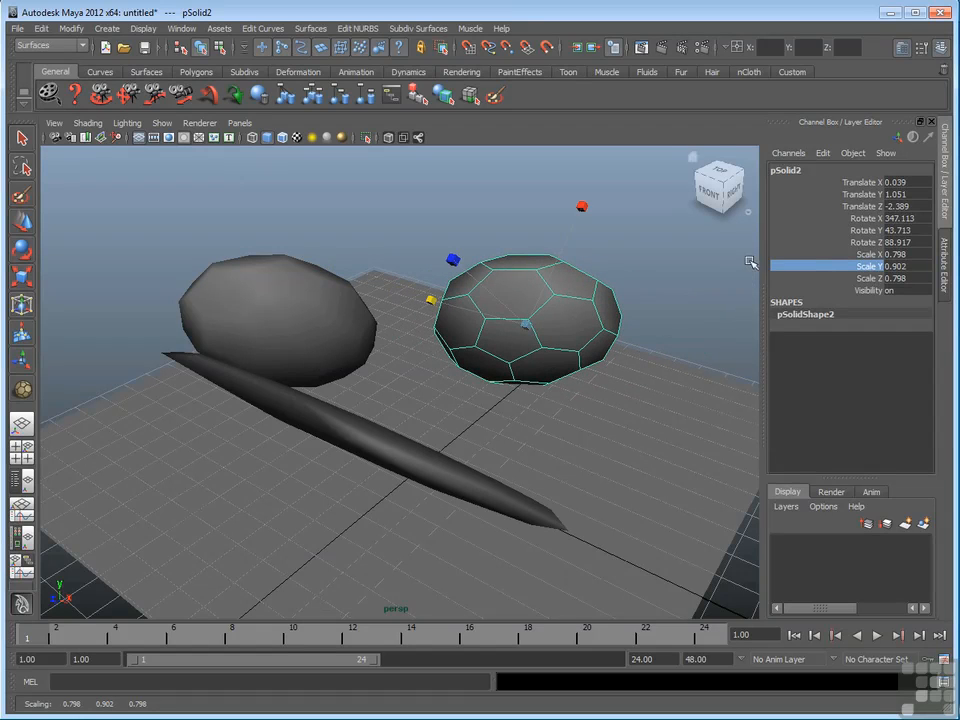